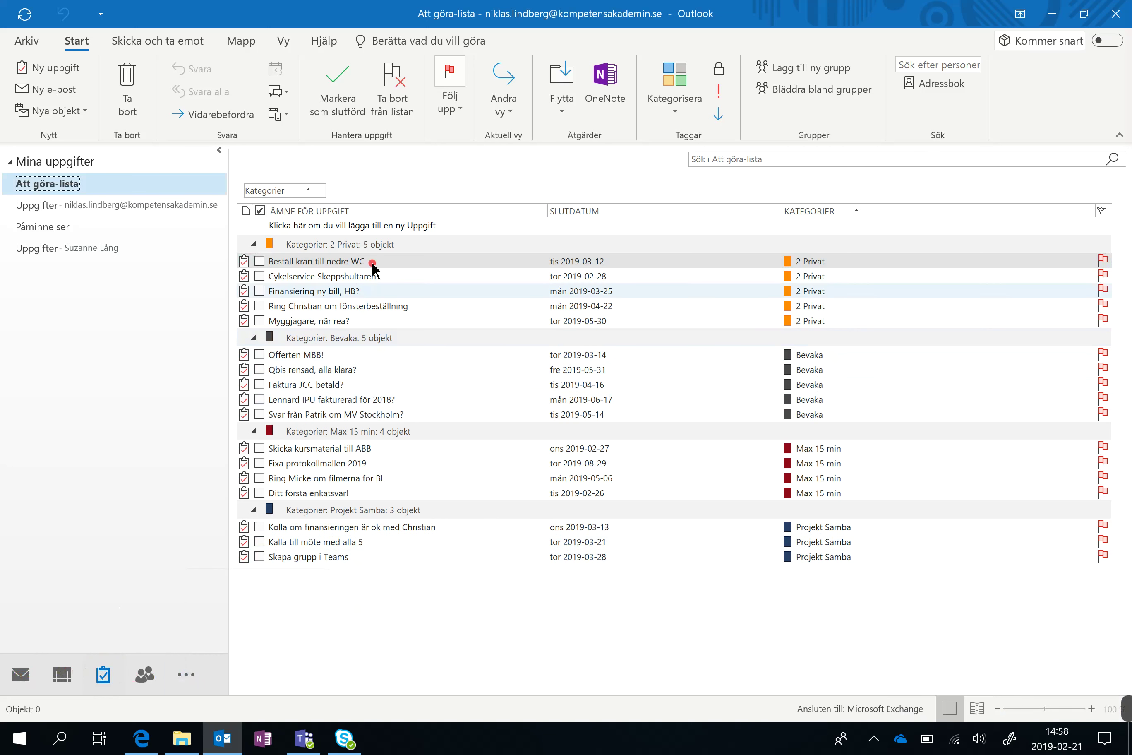
Show the tasks in the Att göra-lista view and return them to the Enkel lista view
{"action": "left_click", "coordinate": [509, 109]}
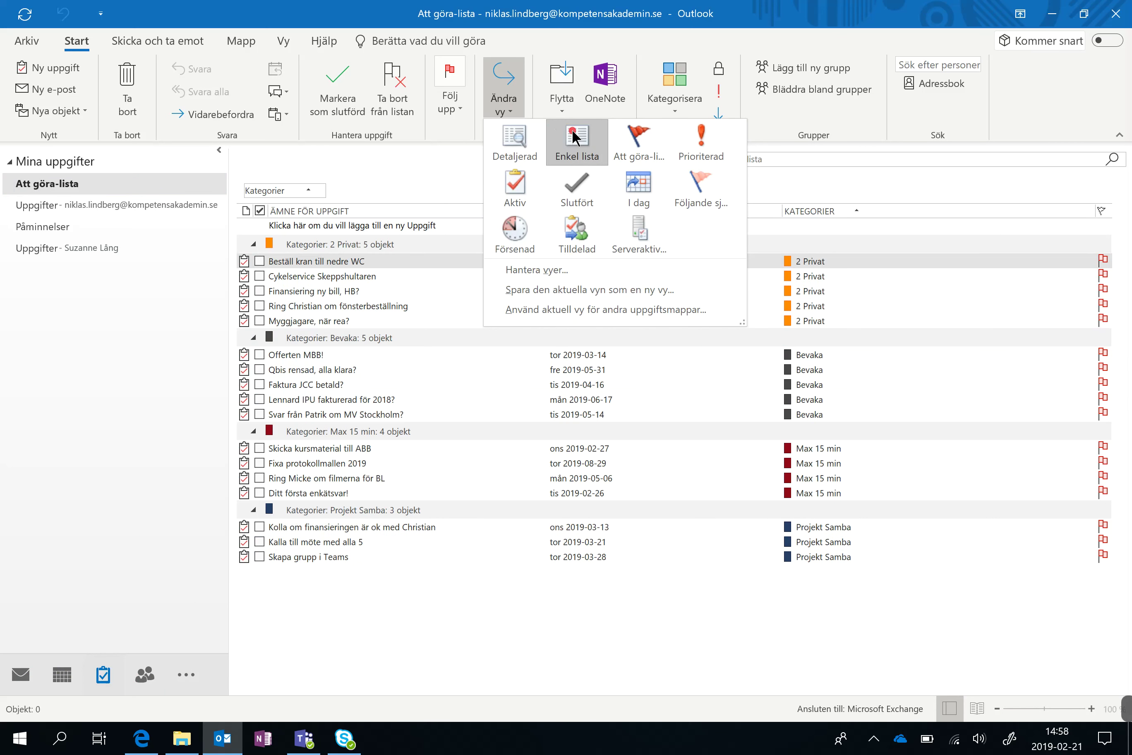
{"action": "left_click", "coordinate": [639, 140]}
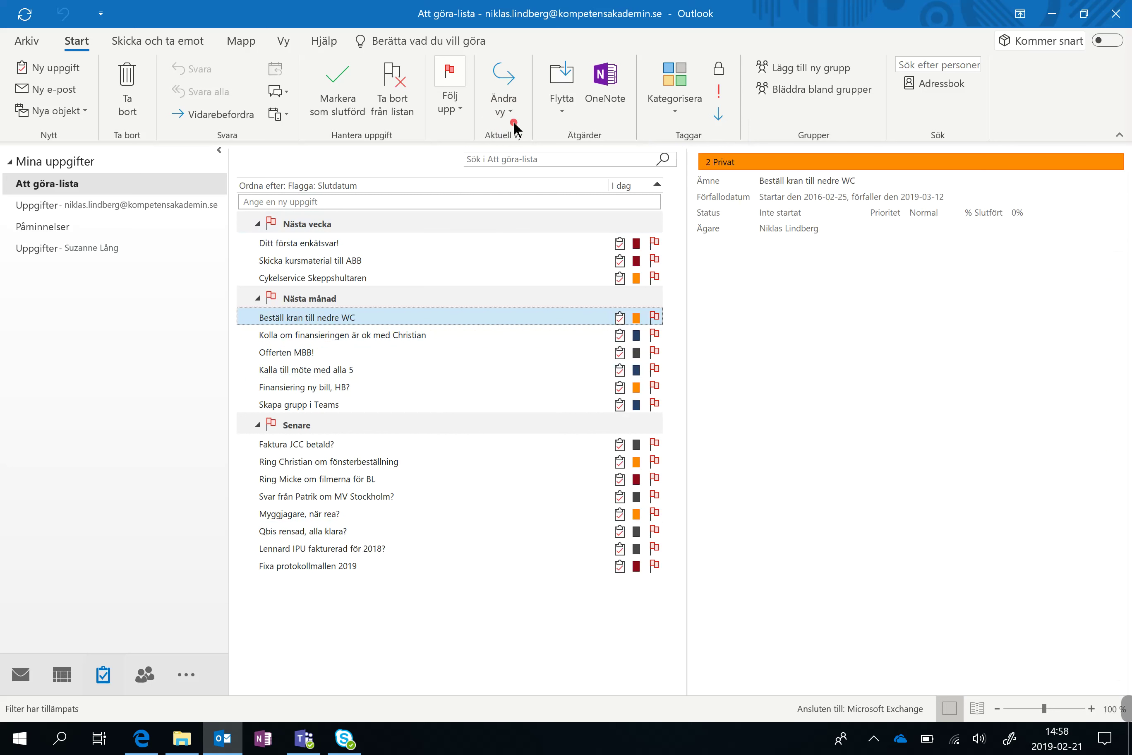
{"action": "left_click", "coordinate": [509, 104]}
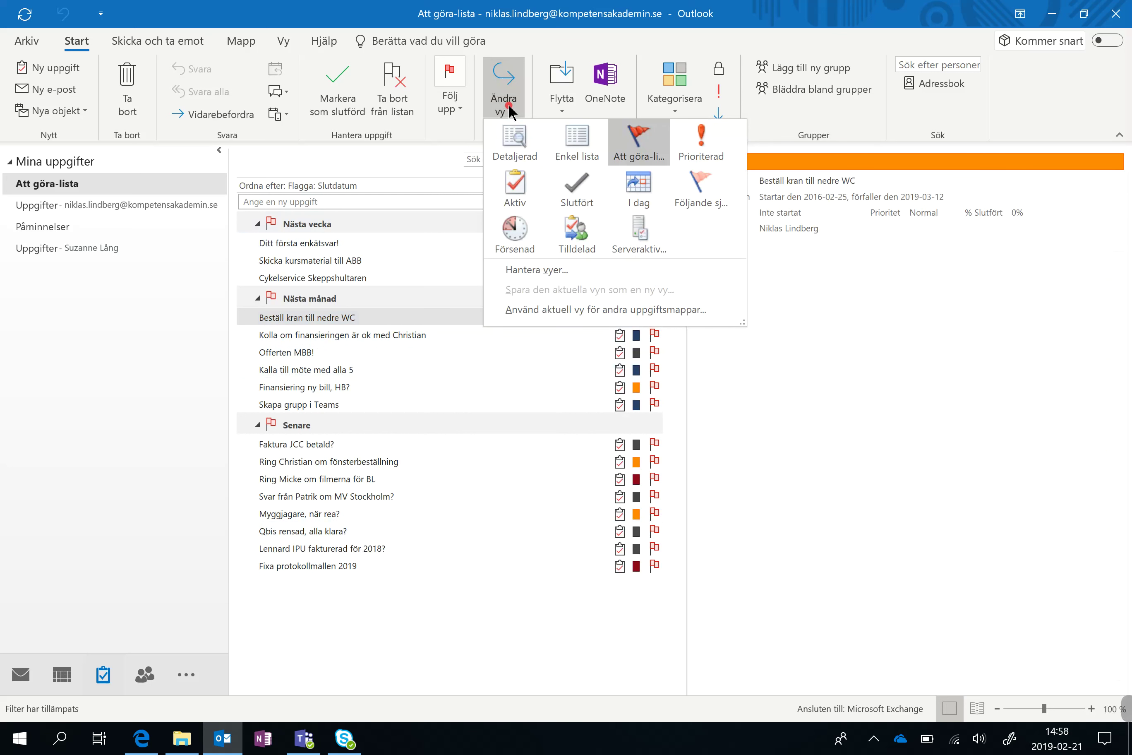
{"action": "left_click", "coordinate": [573, 144]}
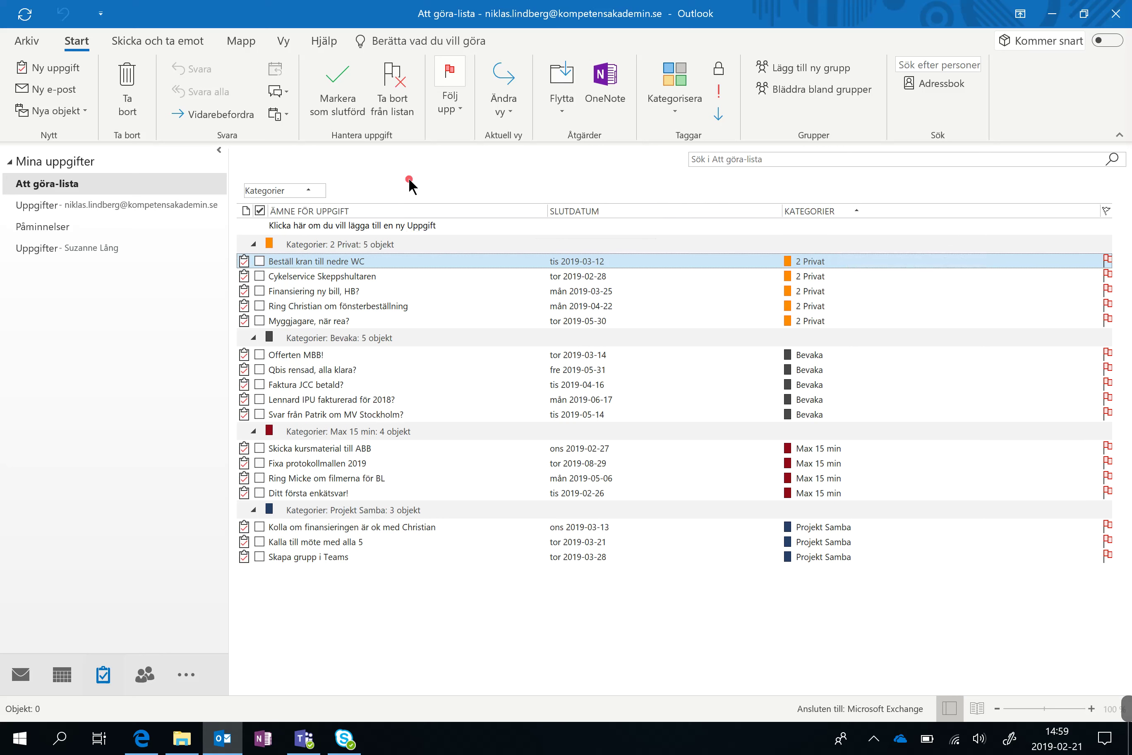
Create a new task with the subject Fixa and the due date 2019-02-22
{"action": "left_click", "coordinate": [53, 65]}
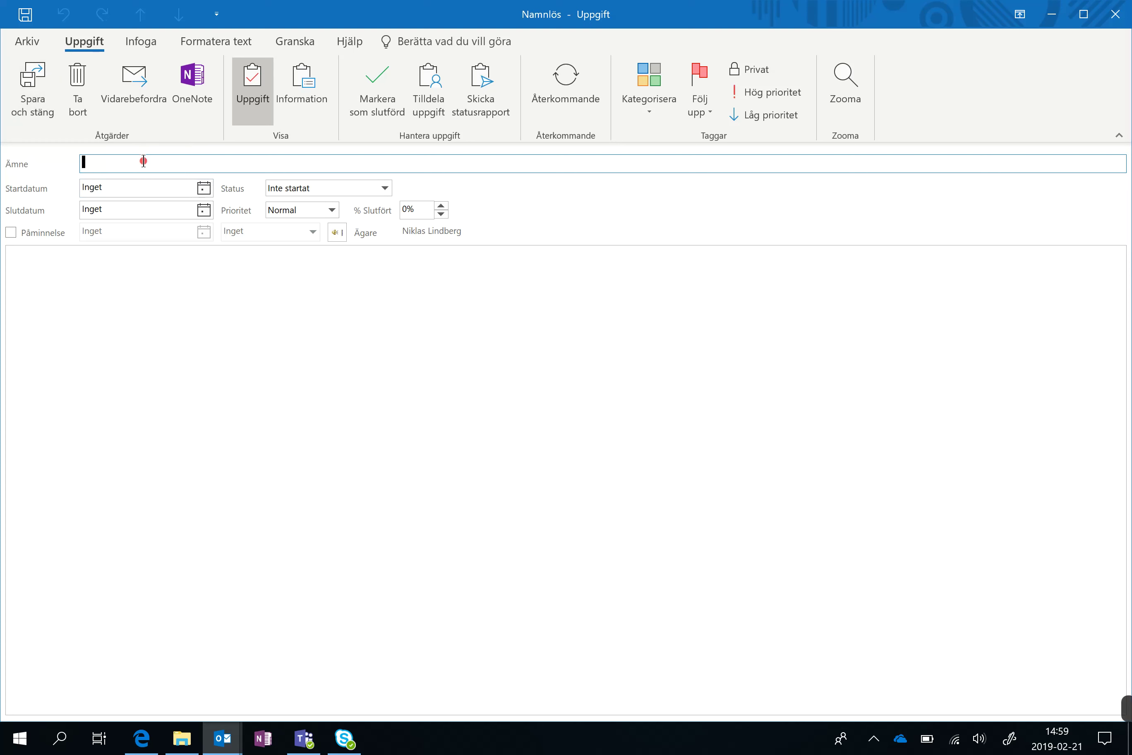
{"action": "type", "text": "Fixa"}
{"action": "left_click", "coordinate": [204, 209]}
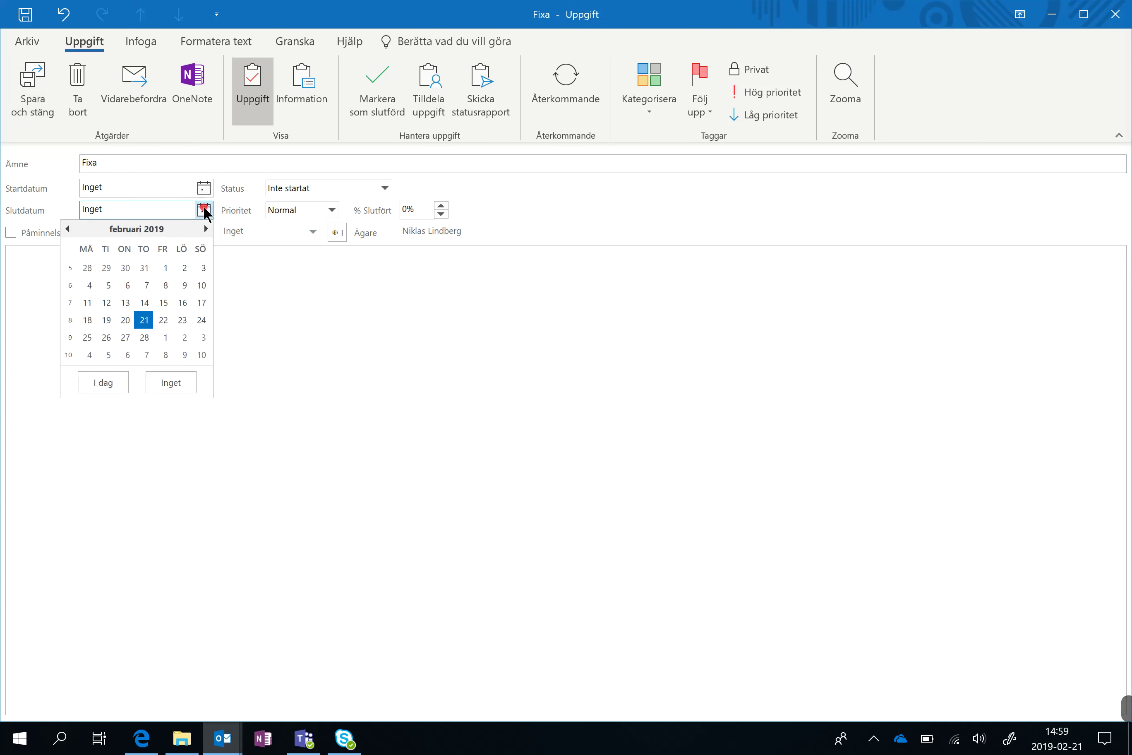
{"action": "left_click", "coordinate": [163, 320]}
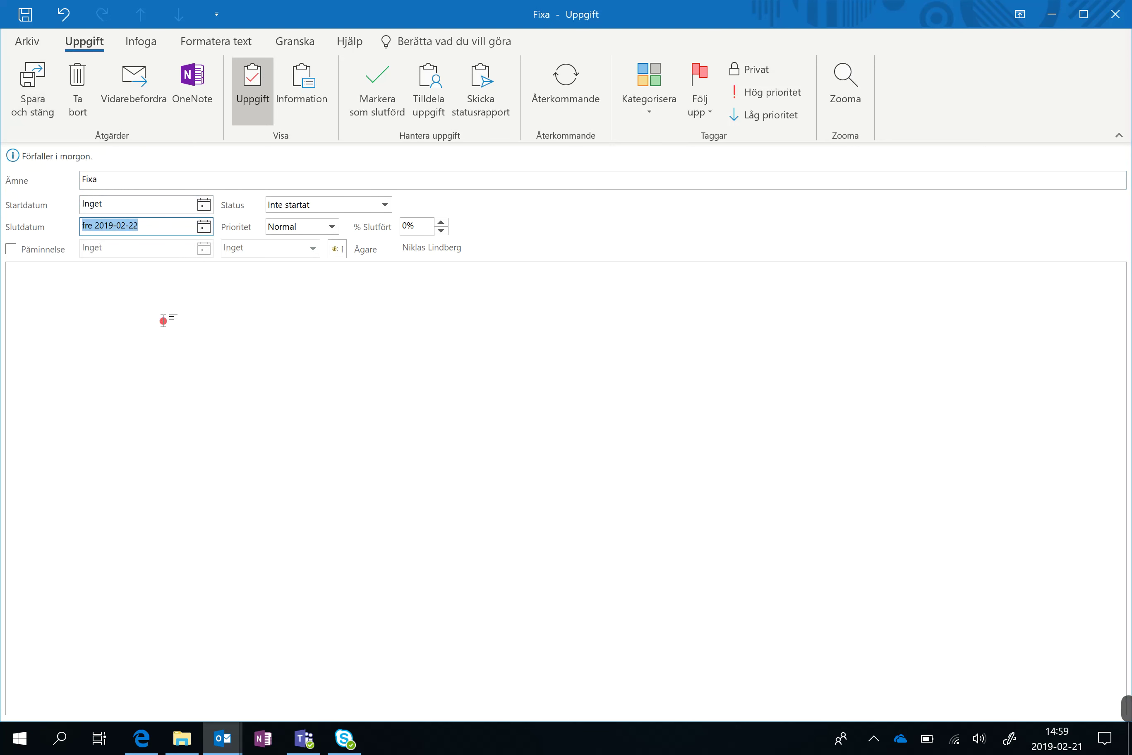
Turn on a reminder for the Fixa task on 2019-02-22 at 08:00, and save and close the task
{"action": "left_click", "coordinate": [652, 104]}
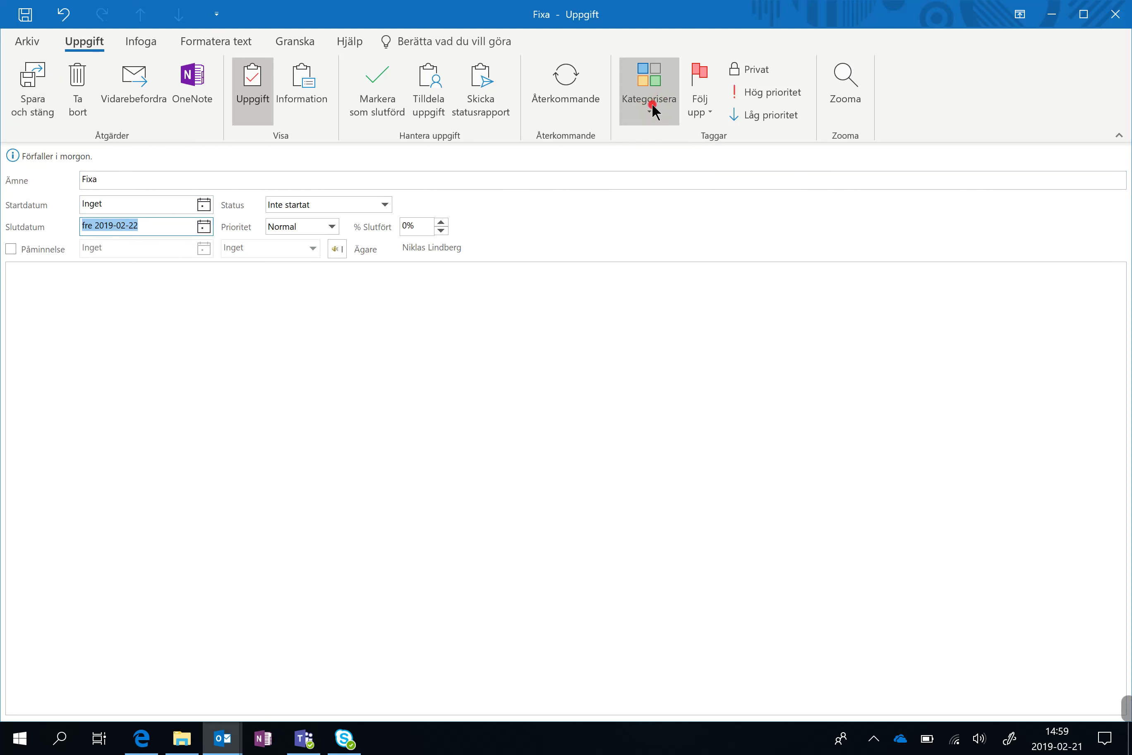
{"action": "left_click", "coordinate": [651, 105]}
{"action": "left_click", "coordinate": [80, 303]}
{"action": "left_click", "coordinate": [15, 261]}
{"action": "left_click", "coordinate": [225, 342]}
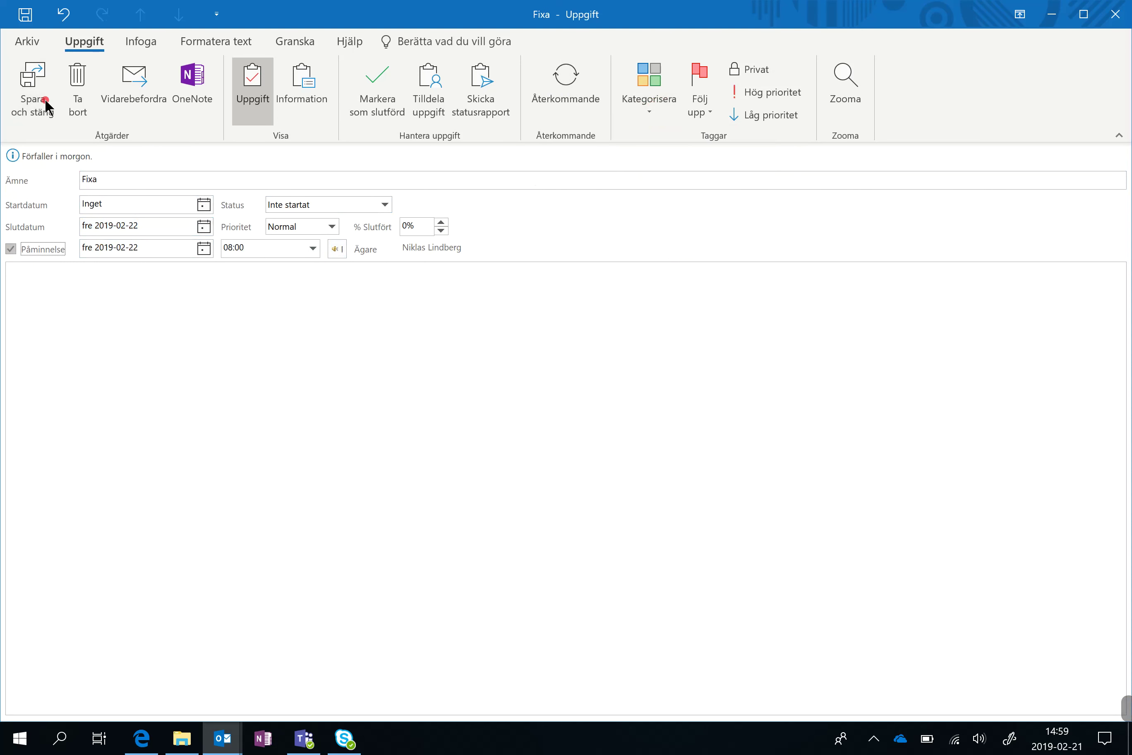
{"action": "left_click", "coordinate": [32, 87]}
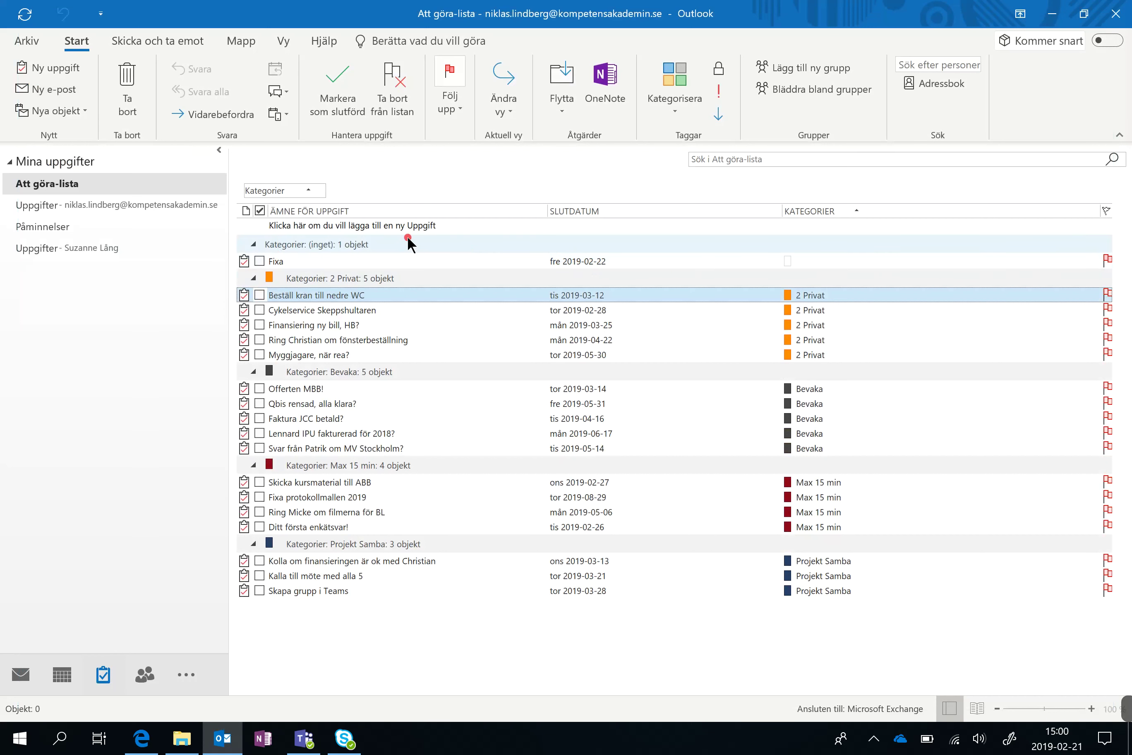
Add a task named Kolla with the due date 2019-02-25 directly in the list's new-task row
{"action": "left_click", "coordinate": [330, 224]}
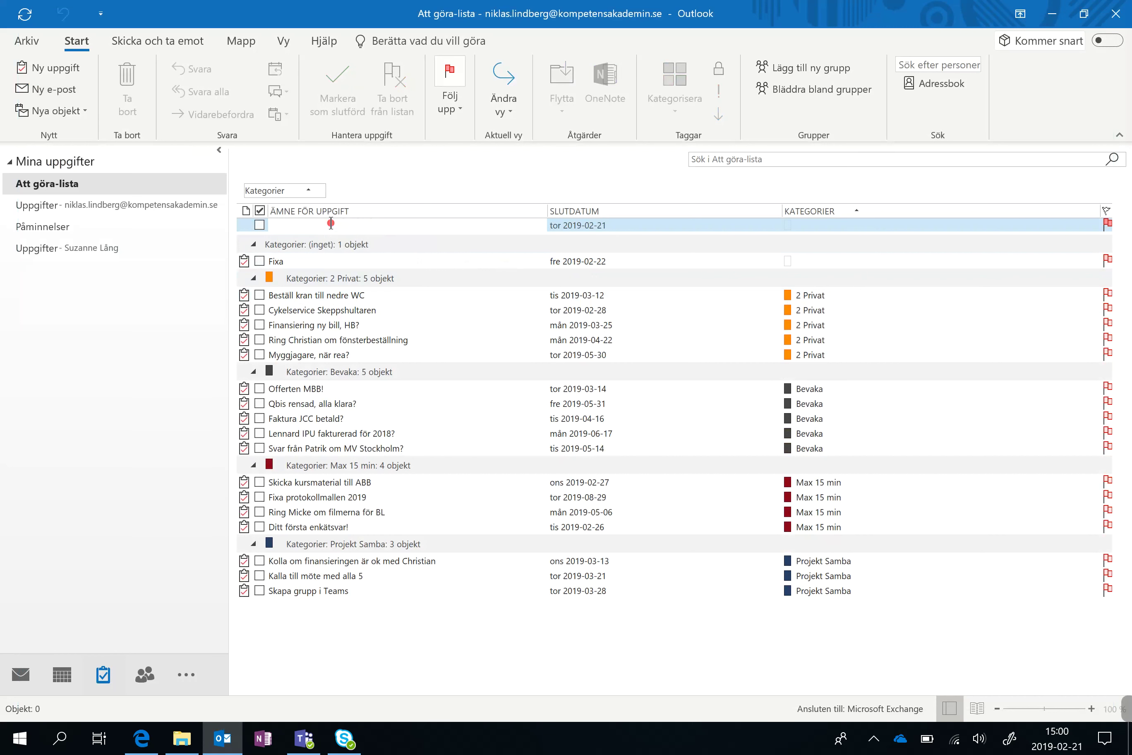
{"action": "type", "text": "Kolla"}
{"action": "left_click", "coordinate": [575, 223]}
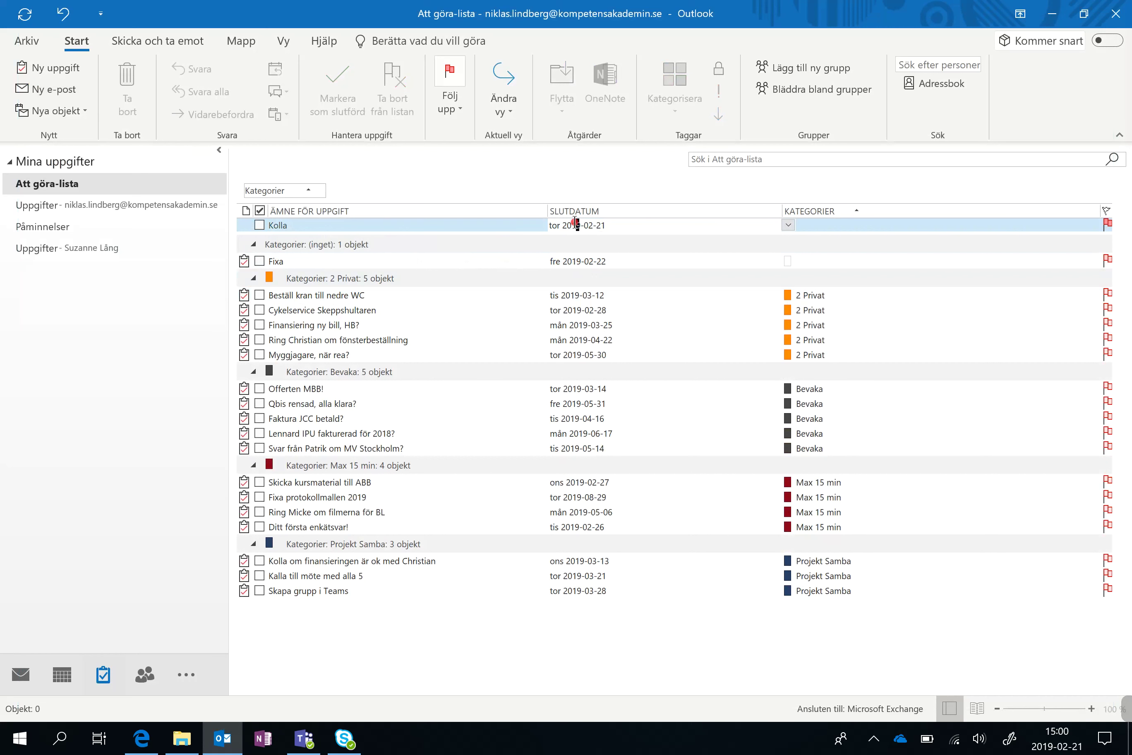
{"action": "left_click", "coordinate": [788, 223]}
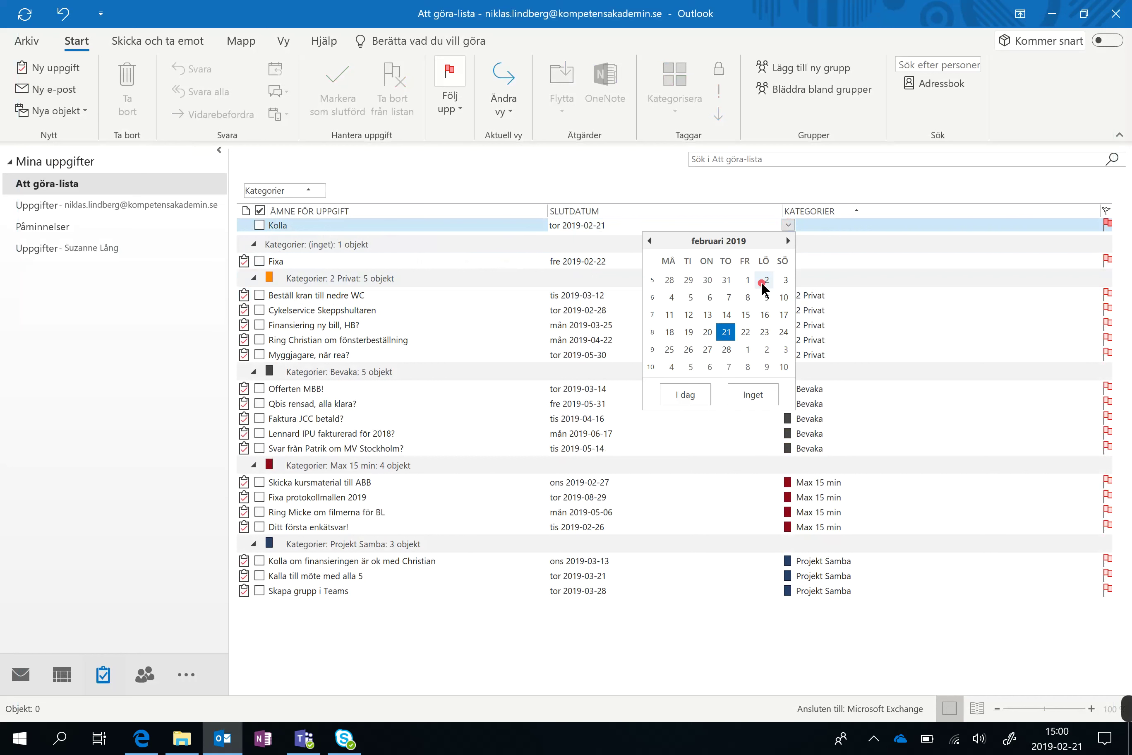
{"action": "left_click", "coordinate": [667, 347]}
{"action": "left_click", "coordinate": [813, 232]}
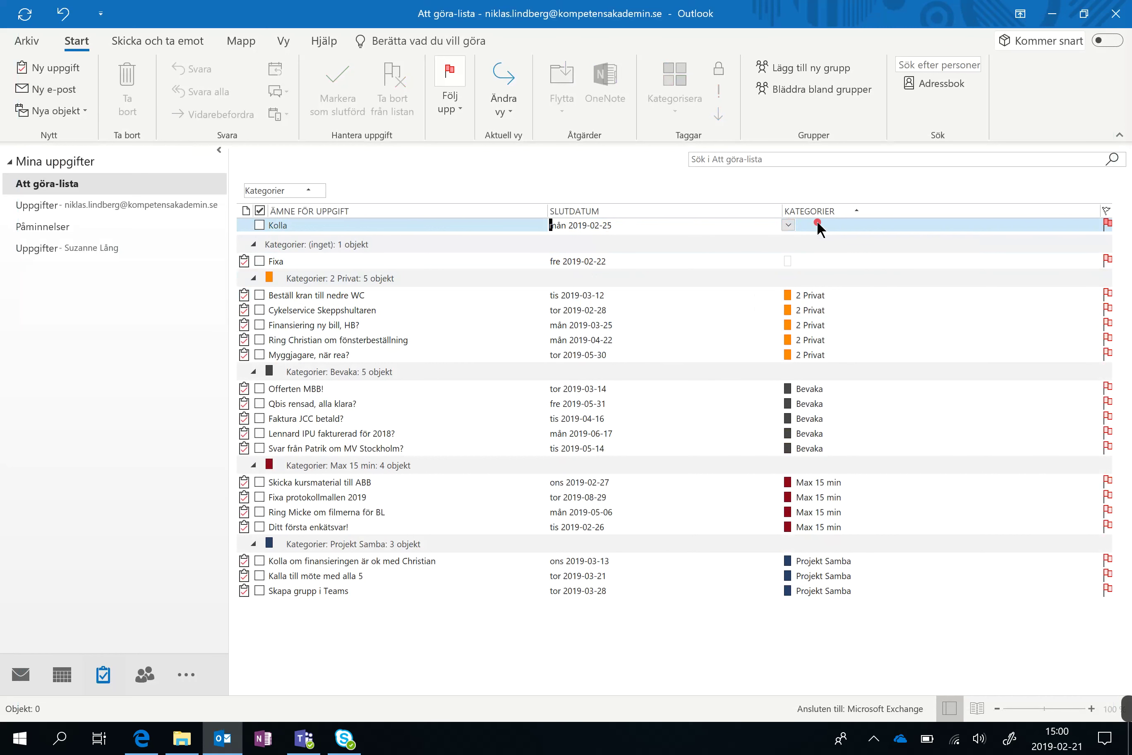
{"action": "right_click", "coordinate": [822, 225]}
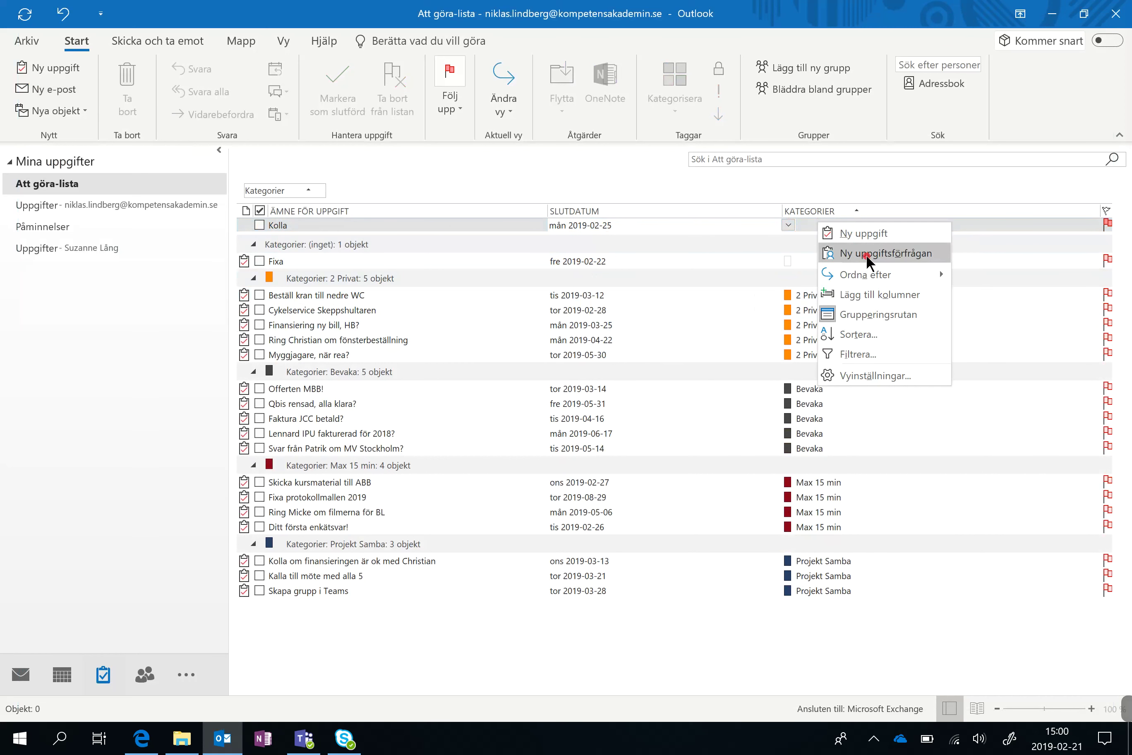
{"action": "left_click", "coordinate": [716, 225]}
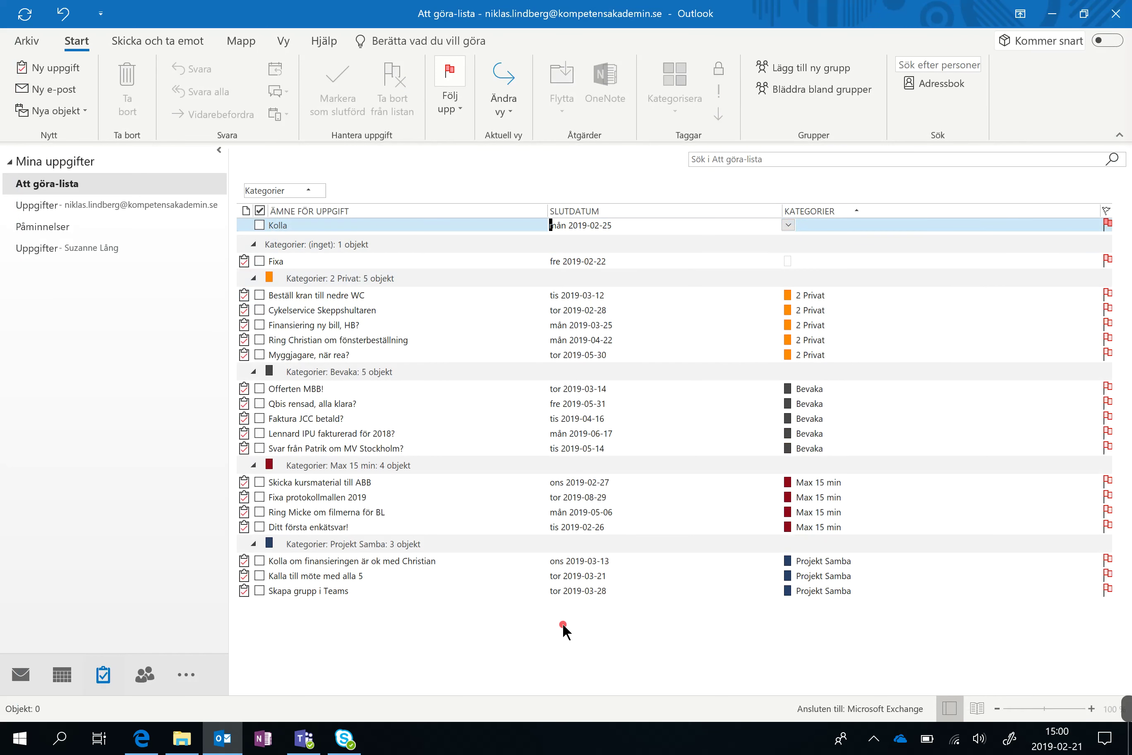
{"action": "key", "text": "Escape"}
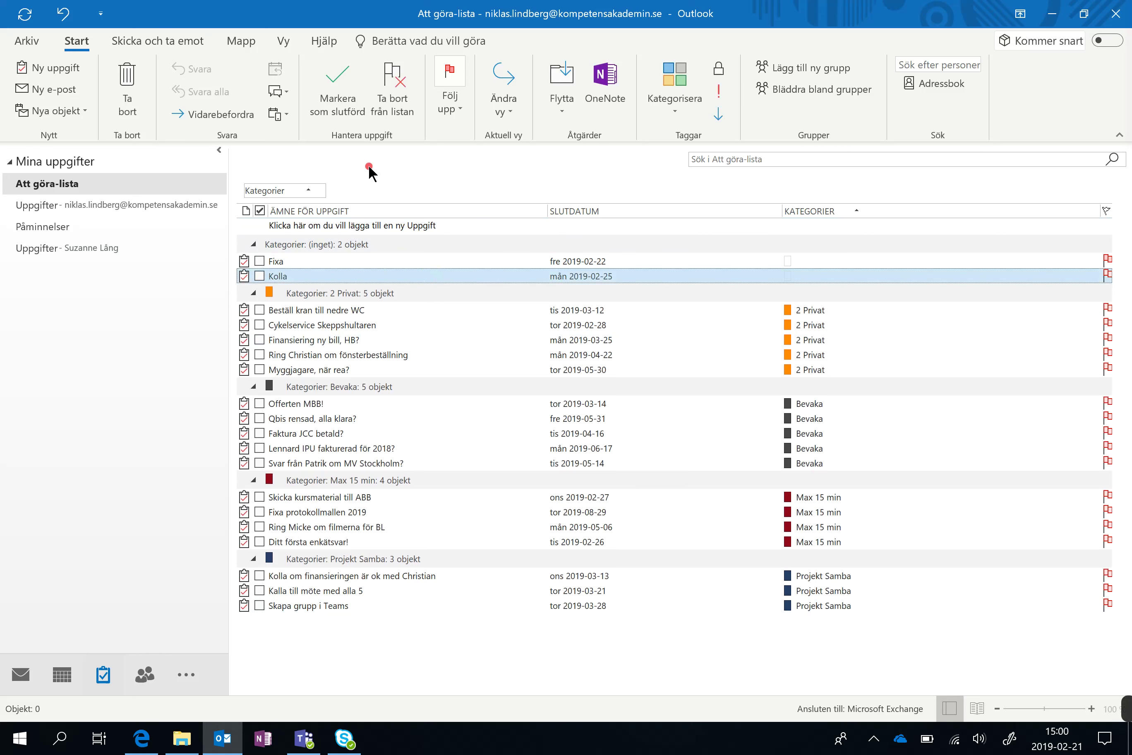
Mark the Fixa task as completed and remove it from the to-do list
{"action": "left_click", "coordinate": [341, 109]}
{"action": "left_click", "coordinate": [259, 261]}
{"action": "left_click", "coordinate": [354, 344]}
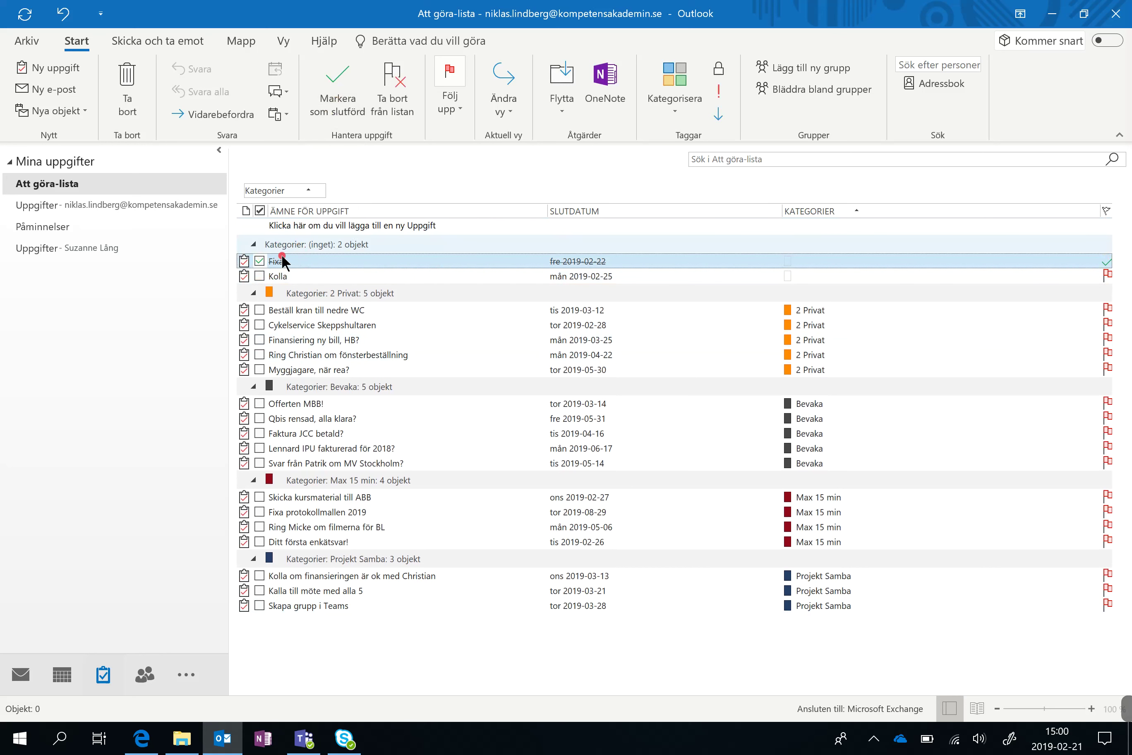
{"action": "left_click", "coordinate": [391, 79]}
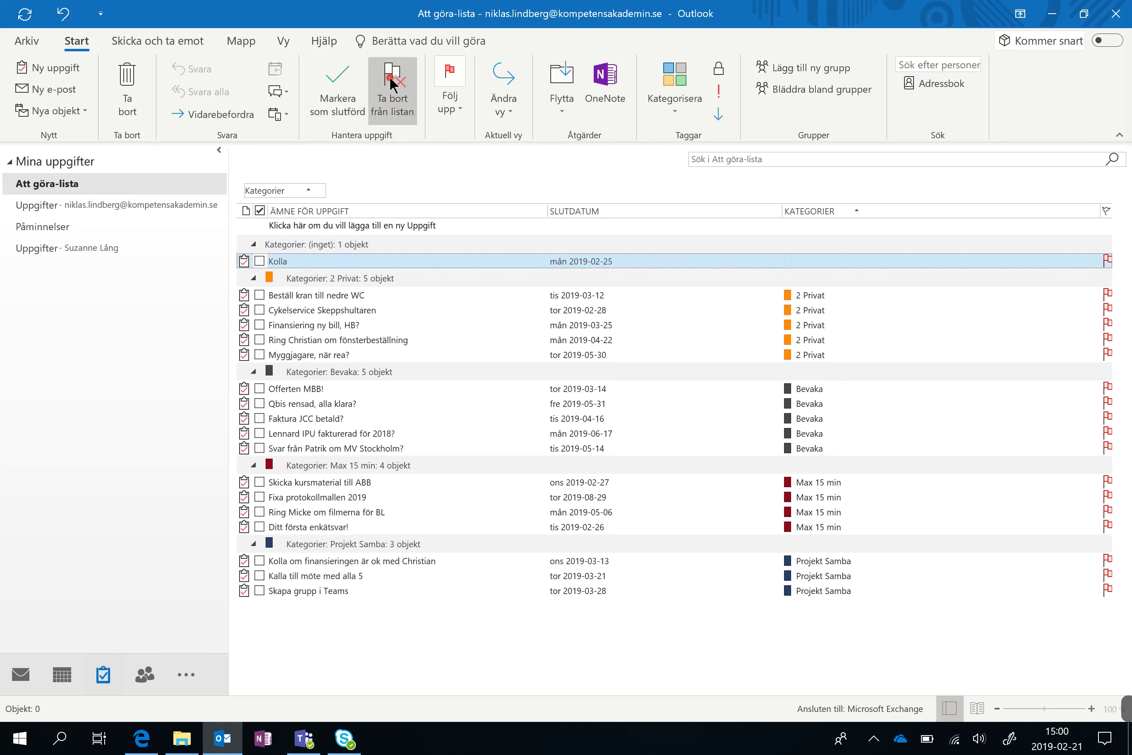
{"action": "left_click", "coordinate": [346, 262]}
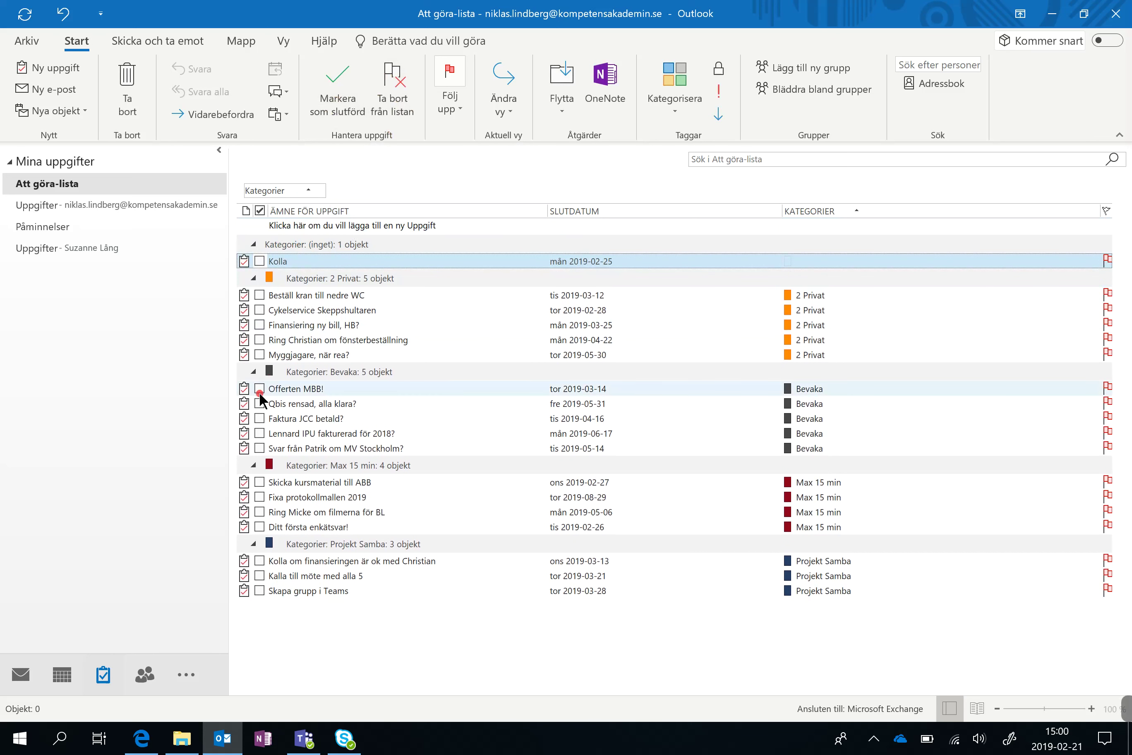
Flag the inbox message "För åtgärd: DAGS ATT JOBBA!" for follow-up and return to the tasks
{"action": "left_click", "coordinate": [20, 674]}
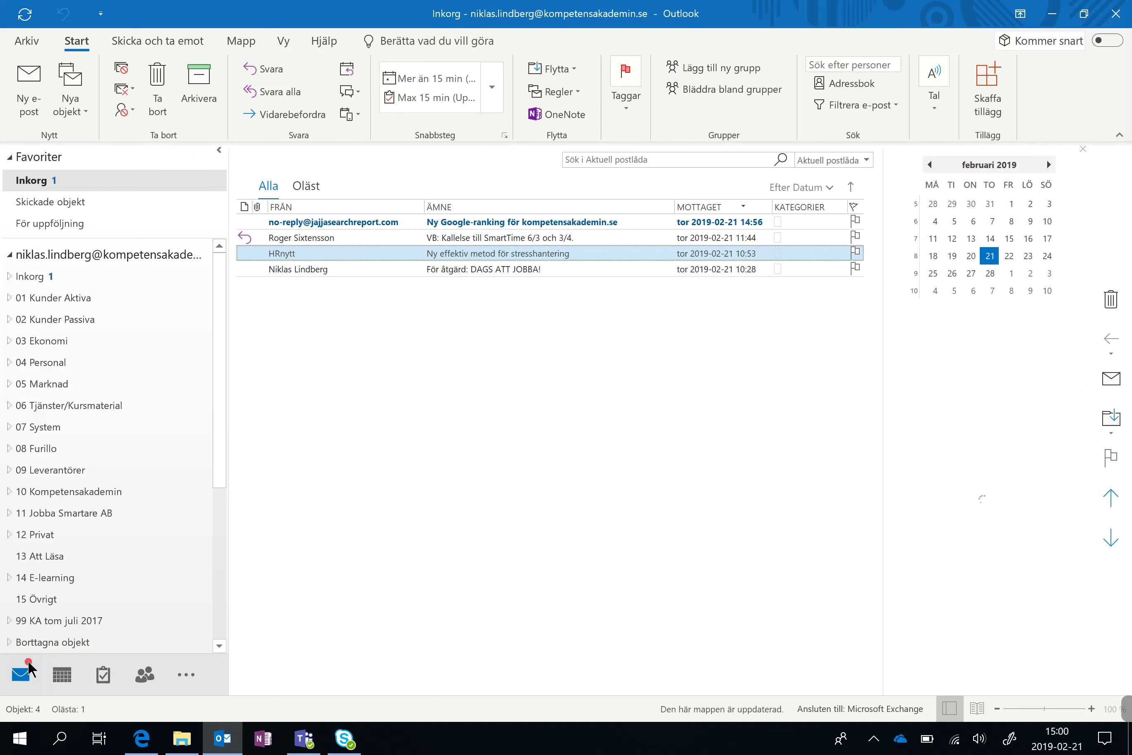
{"action": "left_click", "coordinate": [751, 291]}
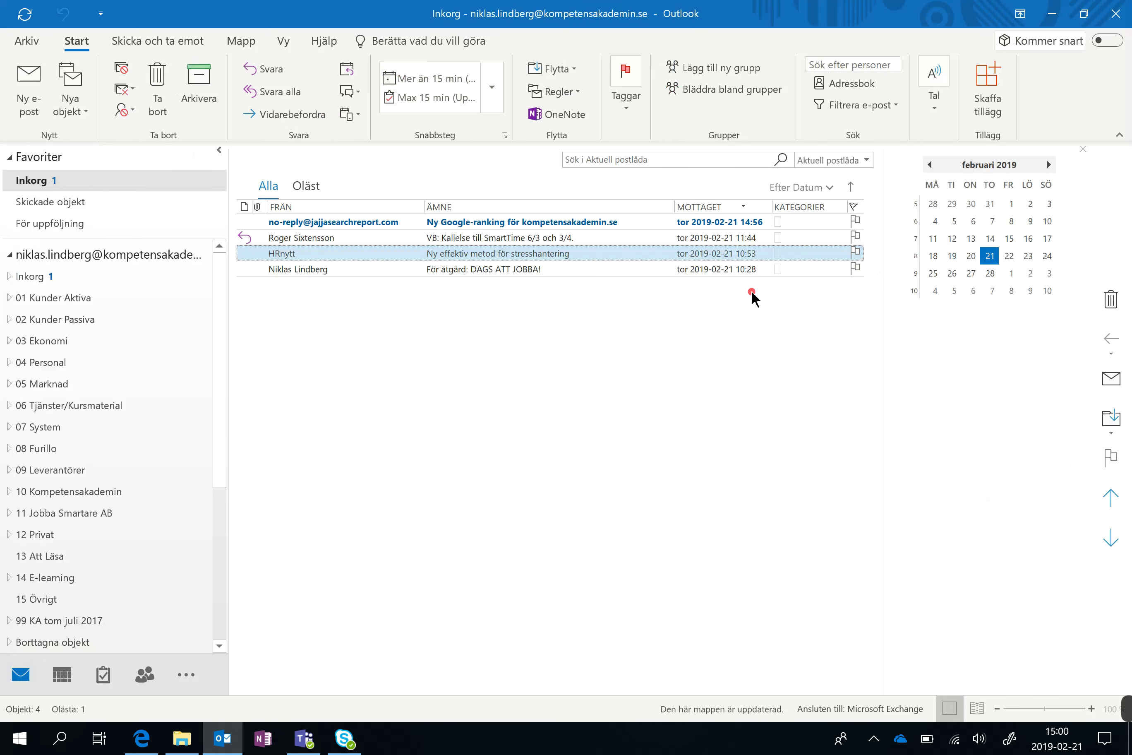
{"action": "left_click", "coordinate": [852, 267]}
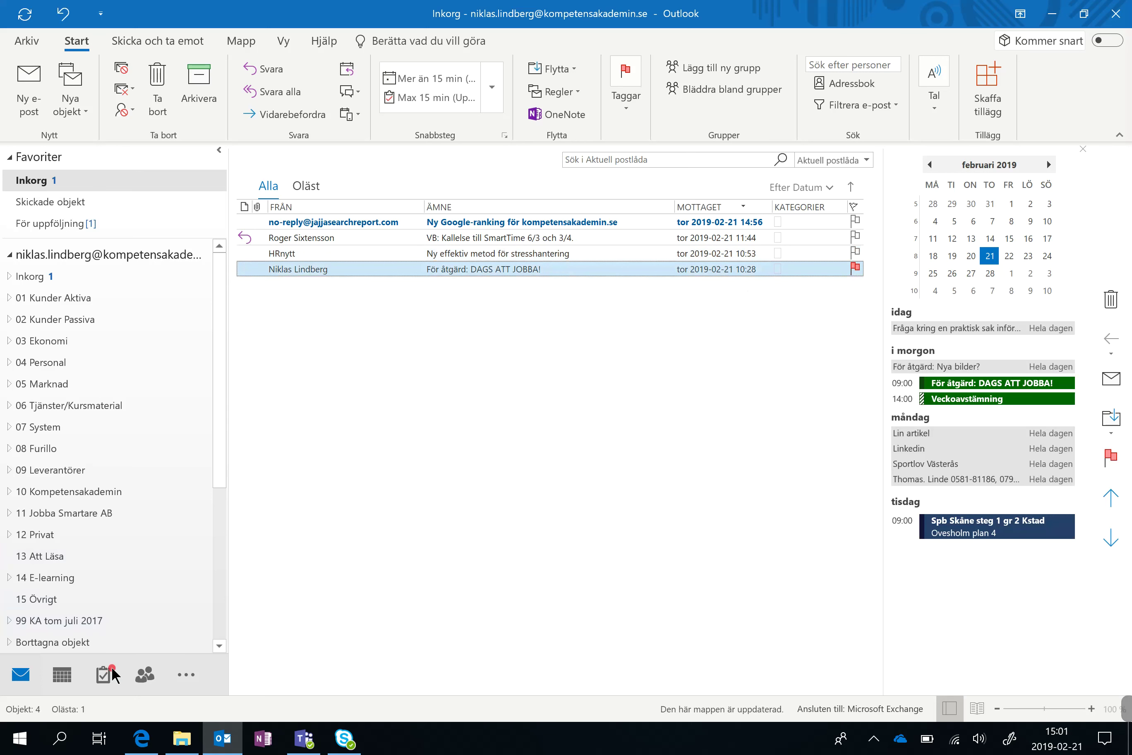
{"action": "left_click", "coordinate": [104, 675]}
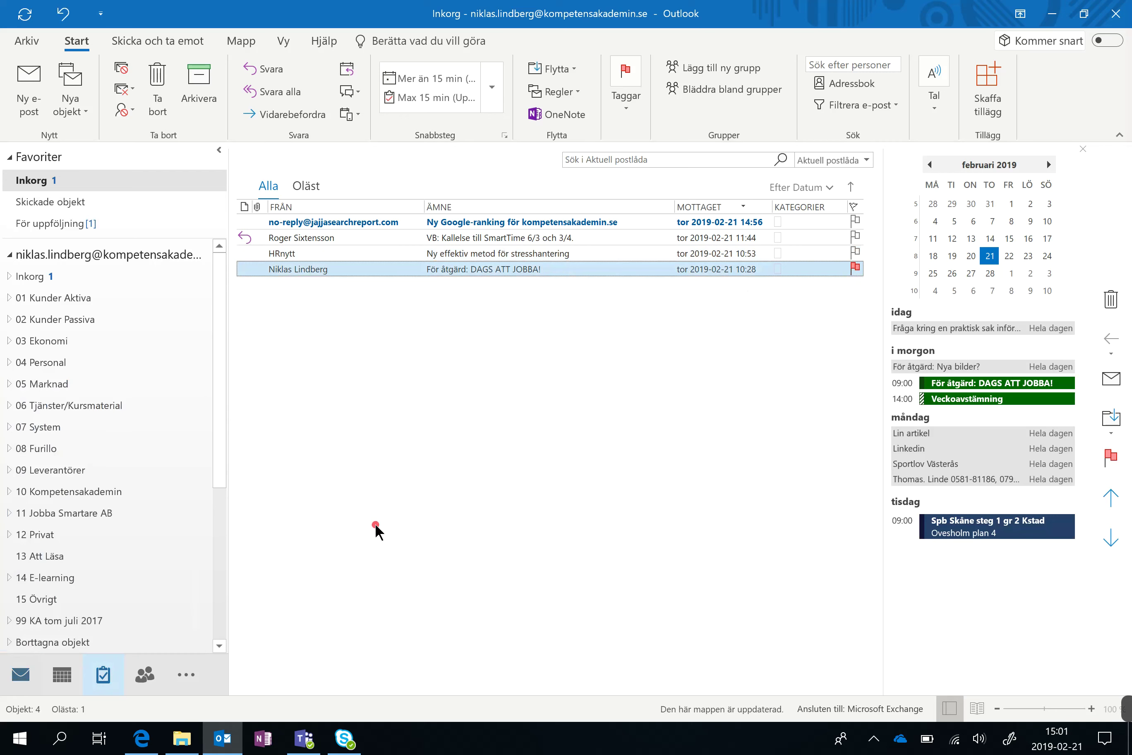